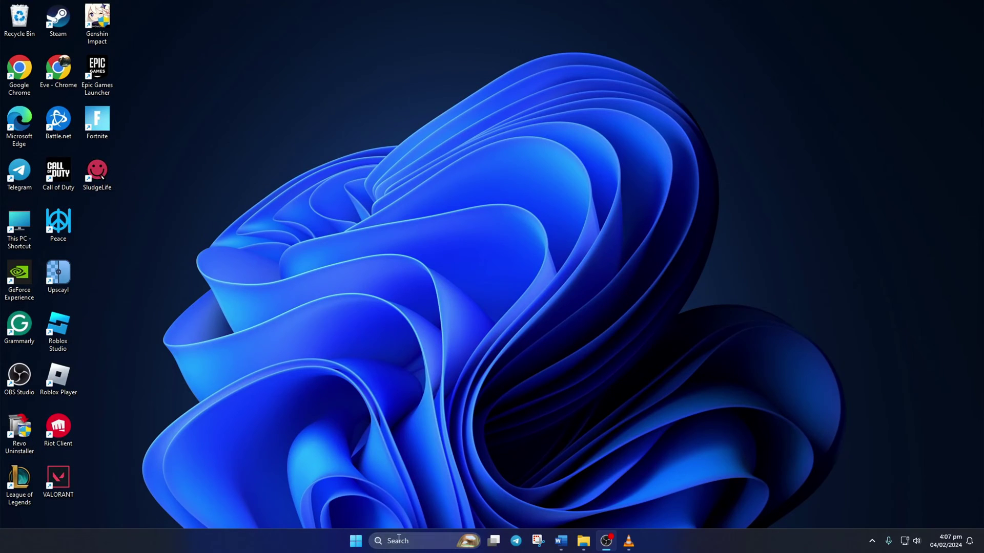
- Launch Command Prompt as administrator, accepting the UAC prompt
{"action": "key", "text": "super+s"}
{"action": "type", "text": "cmd"}
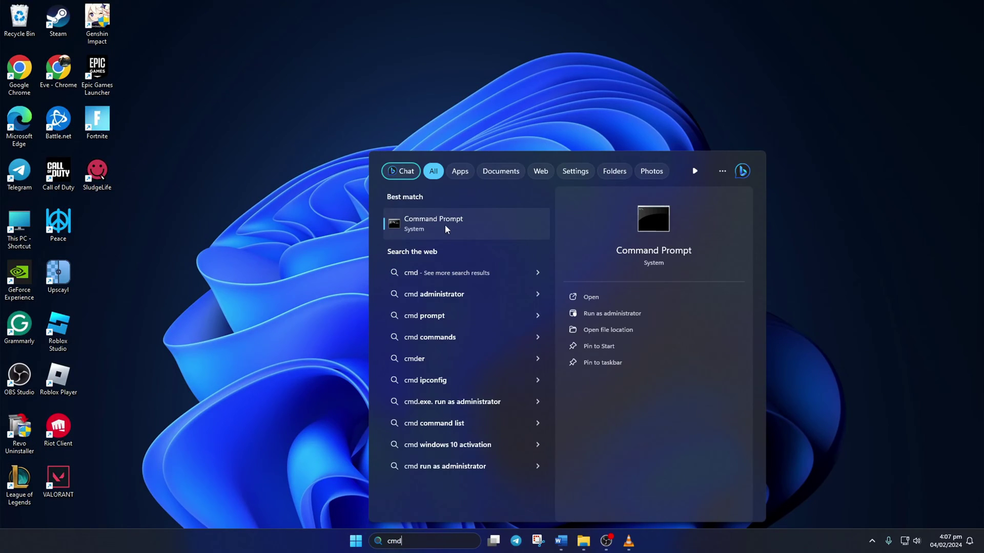
{"action": "right_click", "coordinate": [439, 230]}
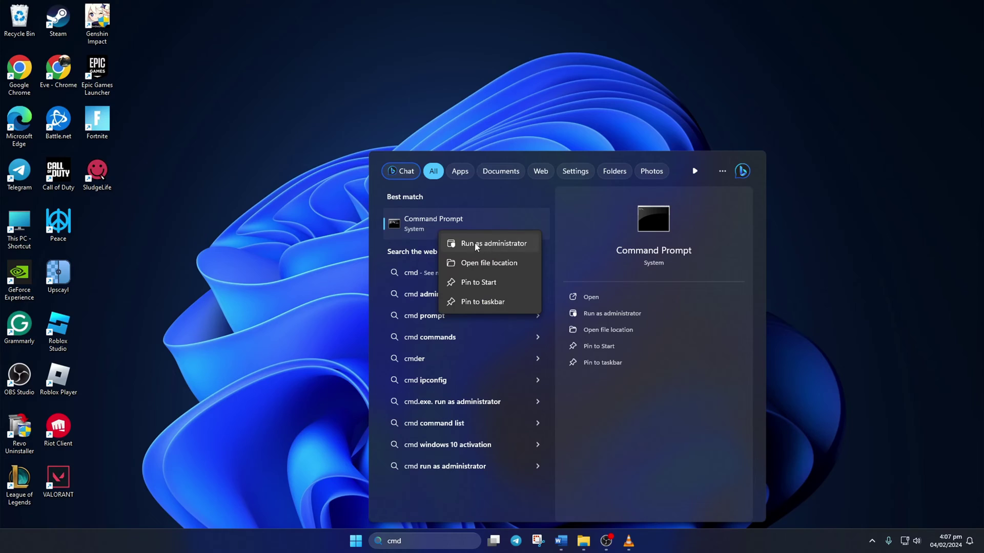
{"action": "left_click", "coordinate": [479, 243]}
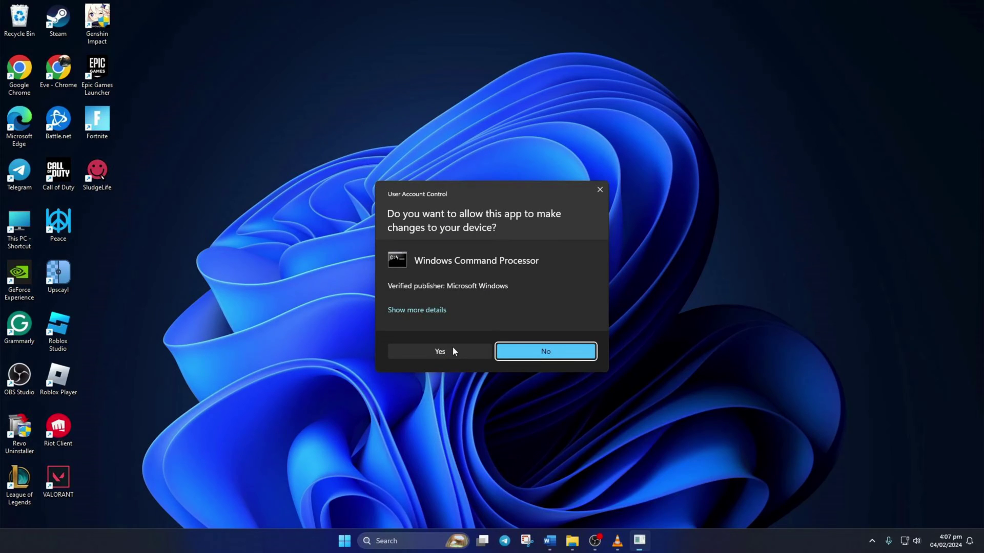
{"action": "left_click", "coordinate": [443, 354]}
{"action": "left_click", "coordinate": [531, 189]}
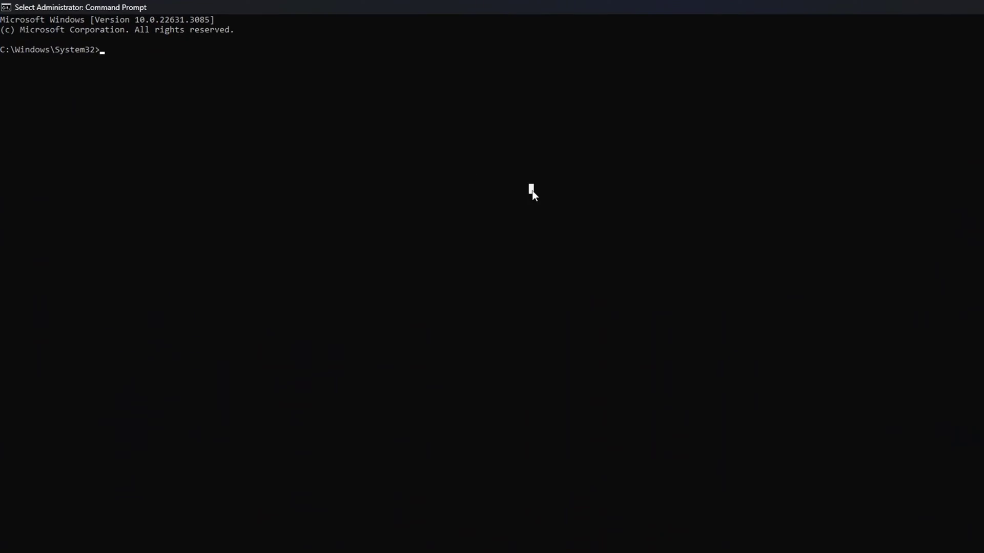
- Run netsh winsock reset and ipconfig /flushdns
{"action": "type", "text": "netsh winsock"}
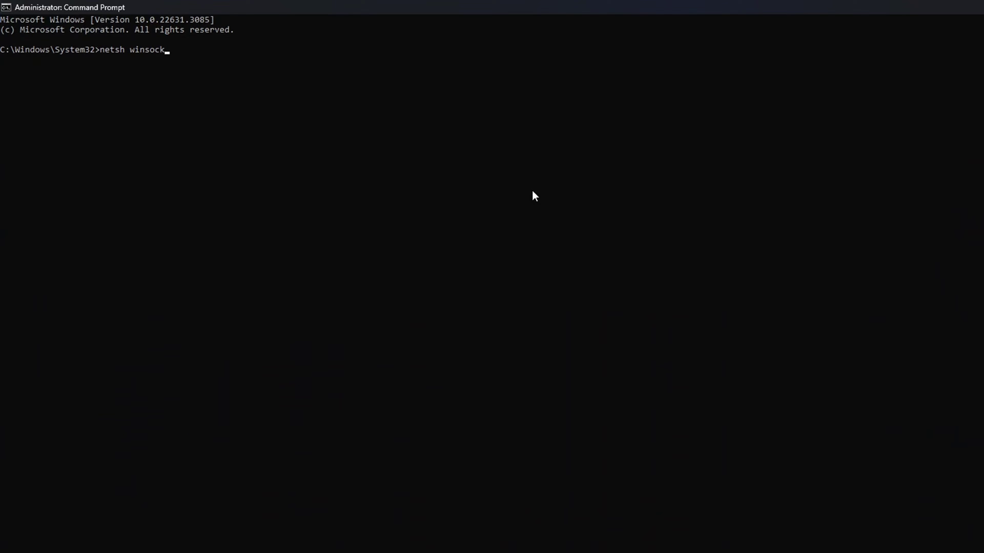
{"action": "type", "text": " reset"}
{"action": "key", "text": "Return"}
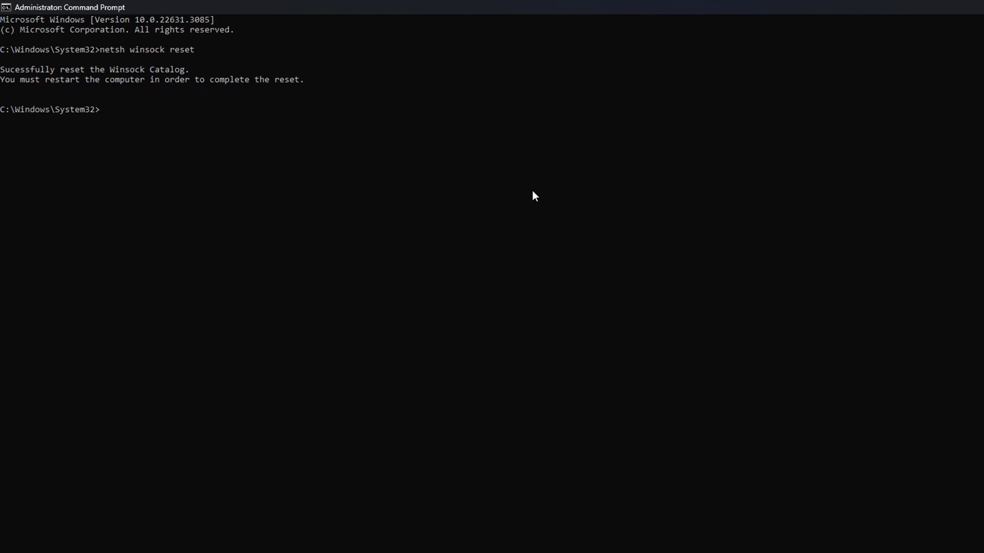
{"action": "type", "text": "ipconfig /flushdns"}
{"action": "key", "text": "Return"}
- Run ipconfig /release, ipconfig /renew, and netsh int ip reset
{"action": "type", "text": "ipcon"}
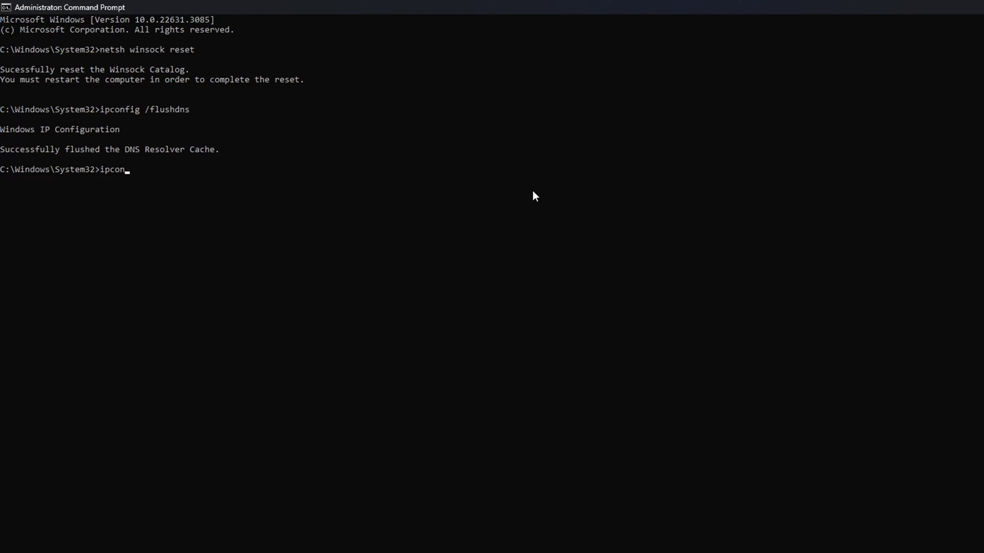
{"action": "type", "text": "fig /release"}
{"action": "key", "text": "Return"}
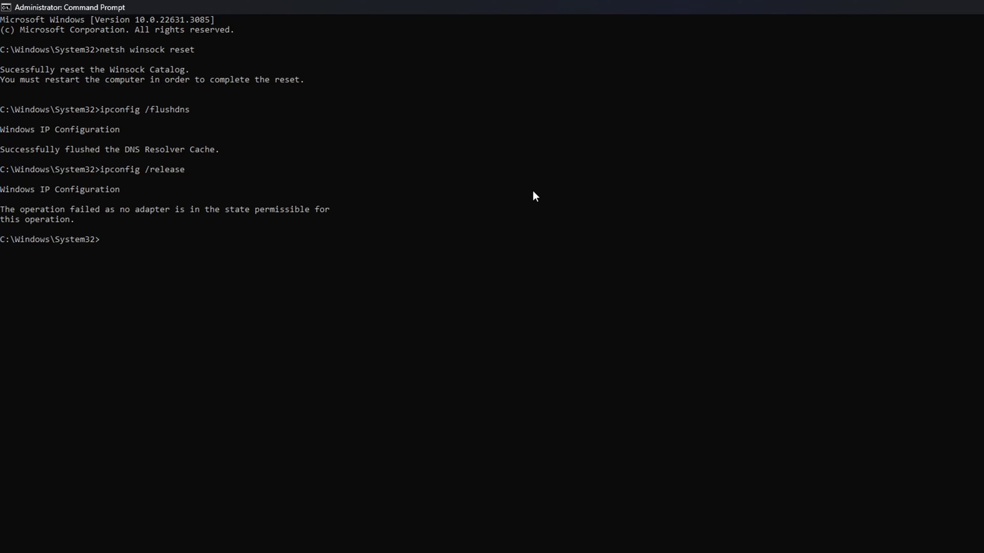
{"action": "type", "text": "ipconfig /renew"}
{"action": "key", "text": "Return"}
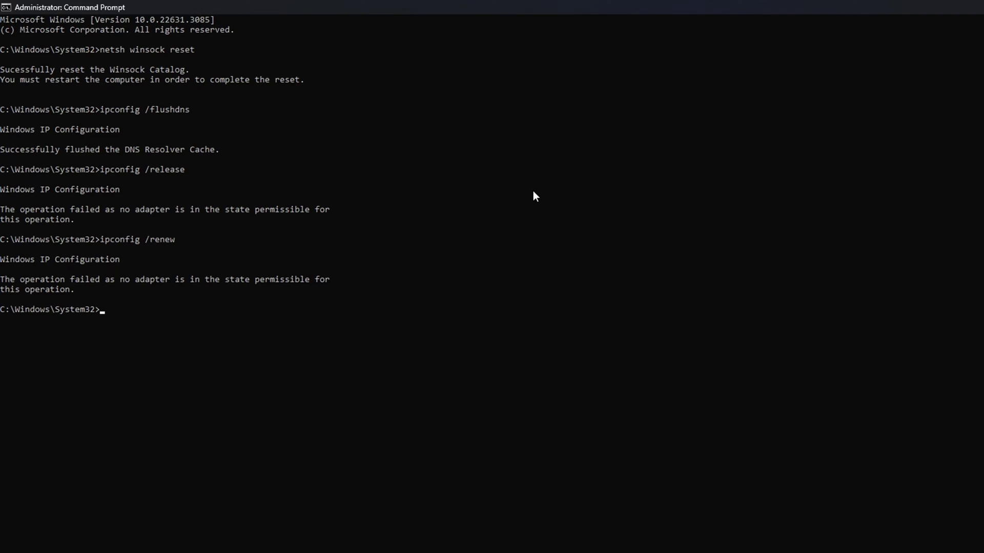
{"action": "type", "text": "netsh int ip reset"}
{"action": "key", "text": "Return"}
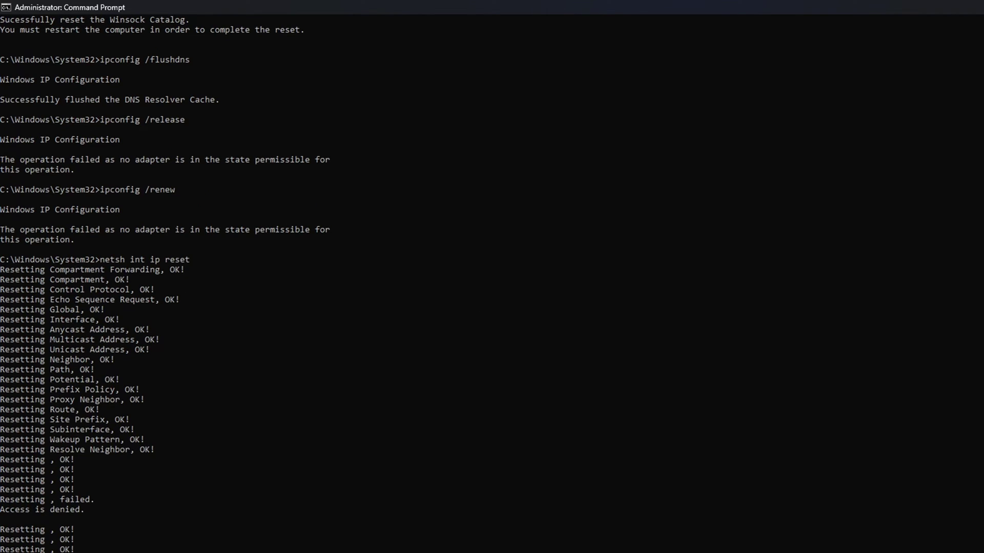
- Restart the PC from the Start menu's power options
{"action": "key", "text": "super"}
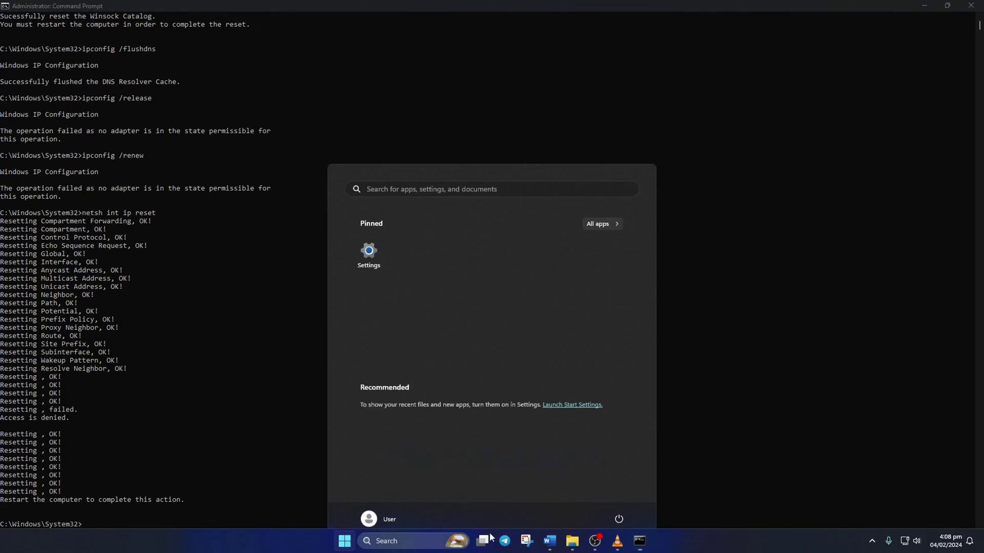
{"action": "left_click", "coordinate": [619, 506]}
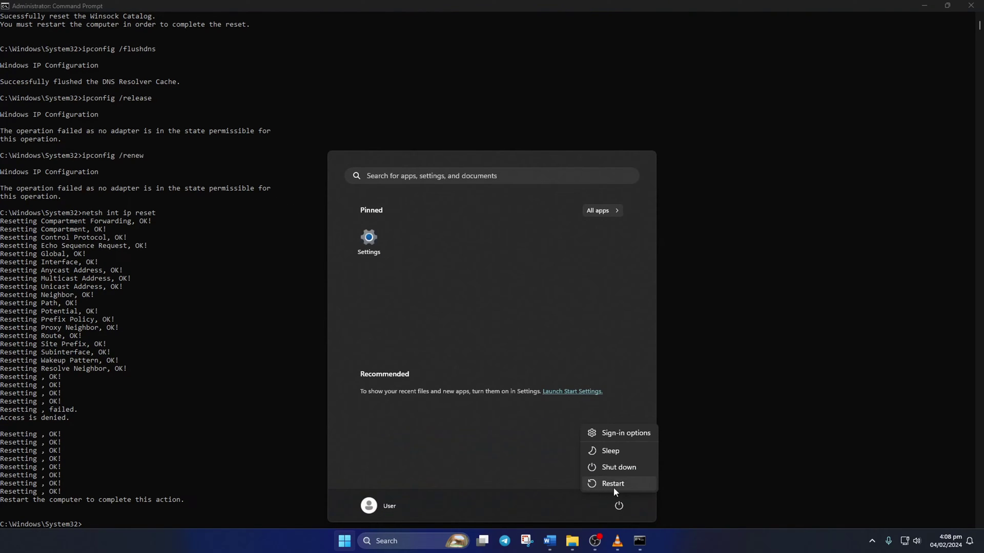
{"action": "left_click", "coordinate": [614, 489]}
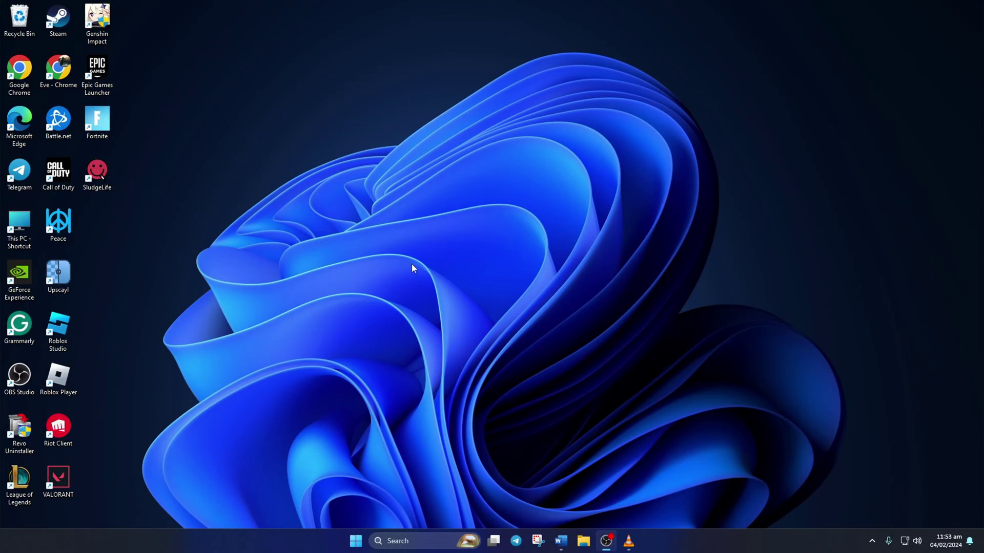
- Open the Services tool and bring up the vgc service's properties
{"action": "left_click", "coordinate": [397, 541]}
{"action": "type", "text": "services"}
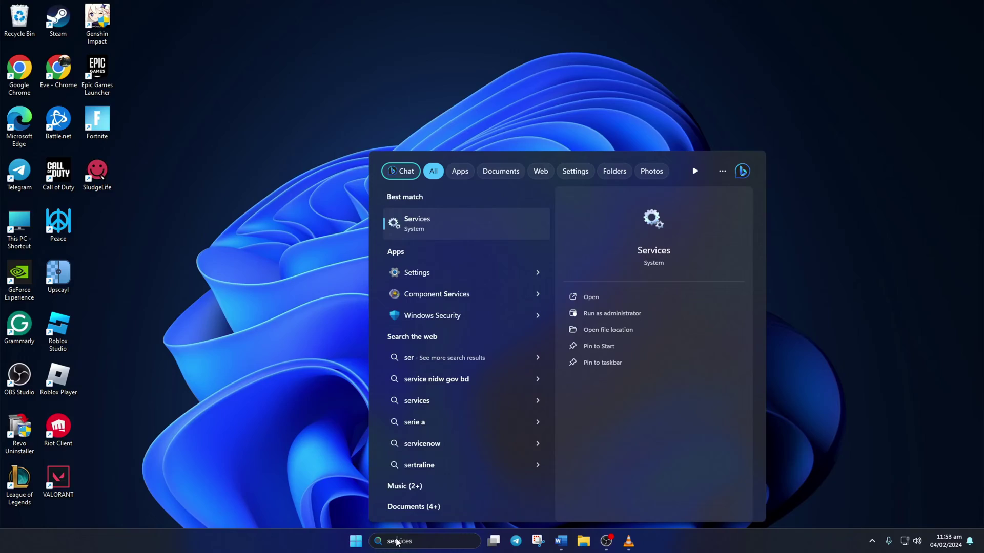
{"action": "left_click", "coordinate": [460, 223]}
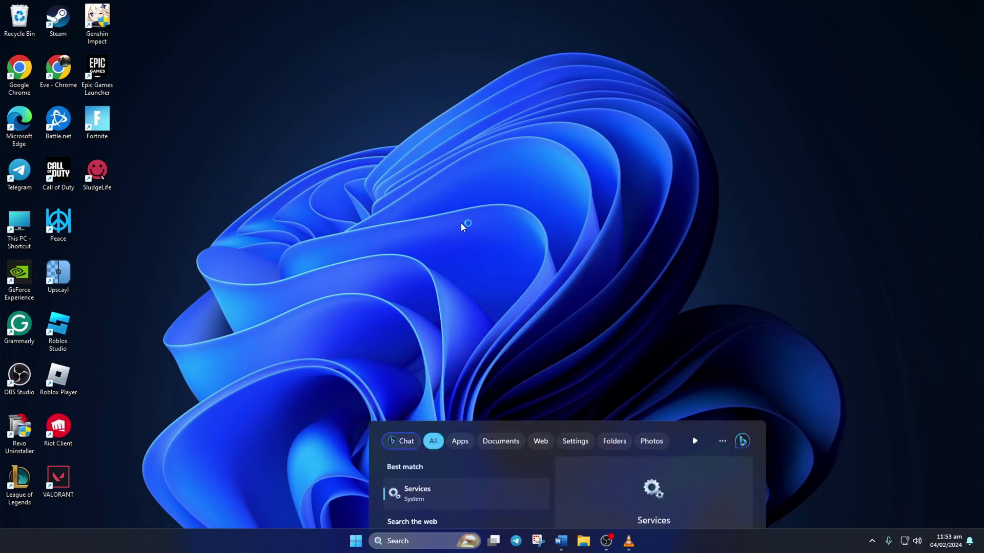
{"action": "scroll", "coordinate": [310, 304], "scroll_direction": "down", "scroll_amount": 20}
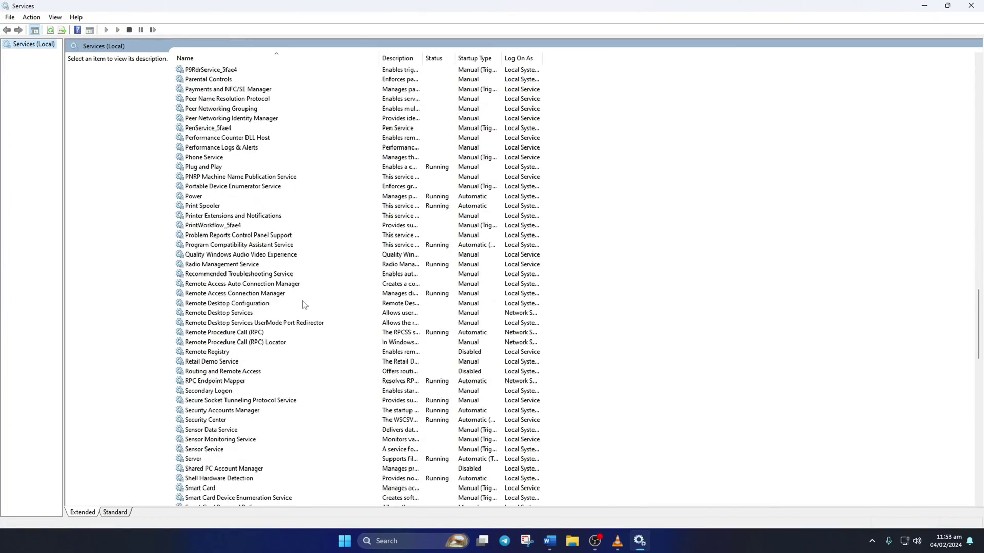
{"action": "scroll", "coordinate": [302, 302], "scroll_direction": "down", "scroll_amount": 4}
{"action": "left_click", "coordinate": [212, 275]}
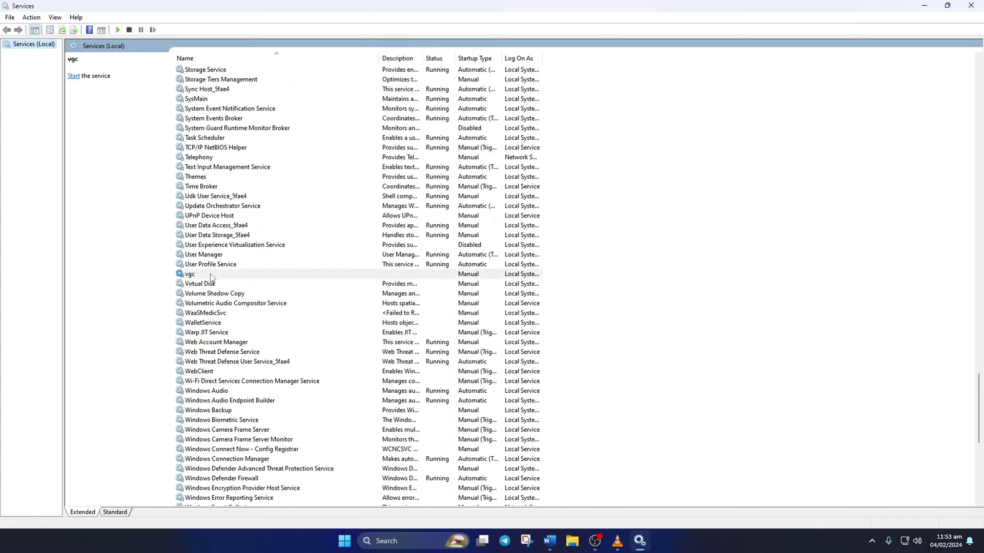
{"action": "right_click", "coordinate": [212, 275]}
{"action": "left_click", "coordinate": [225, 373]}
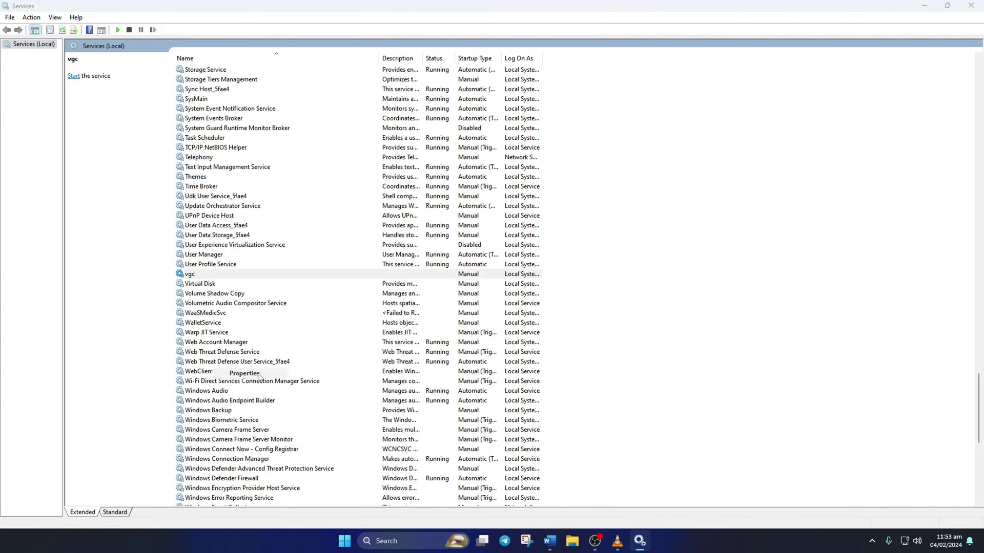
- Set vgc's startup type to Automatic, apply it, and start the service
{"action": "left_click", "coordinate": [451, 259]}
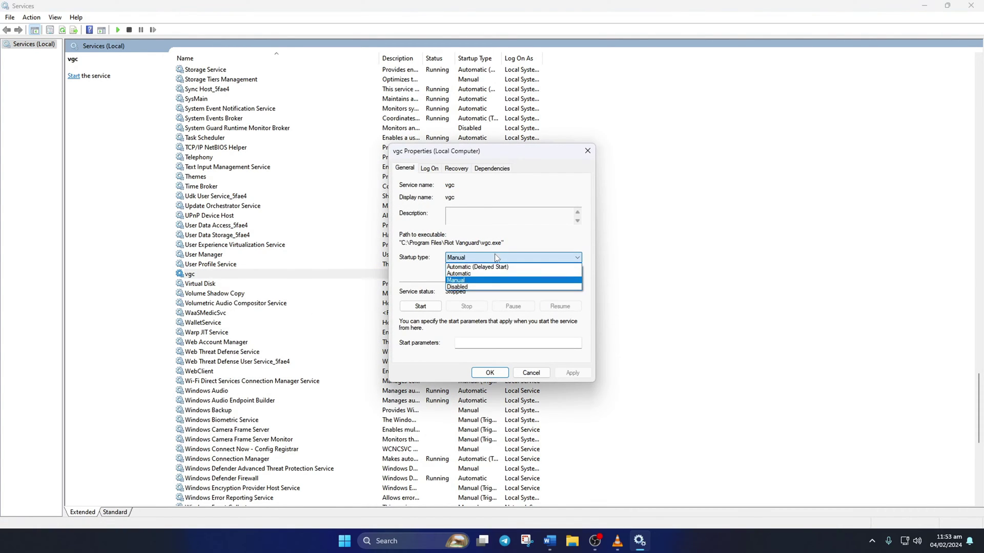
{"action": "left_click", "coordinate": [468, 275]}
{"action": "left_click", "coordinate": [583, 376]}
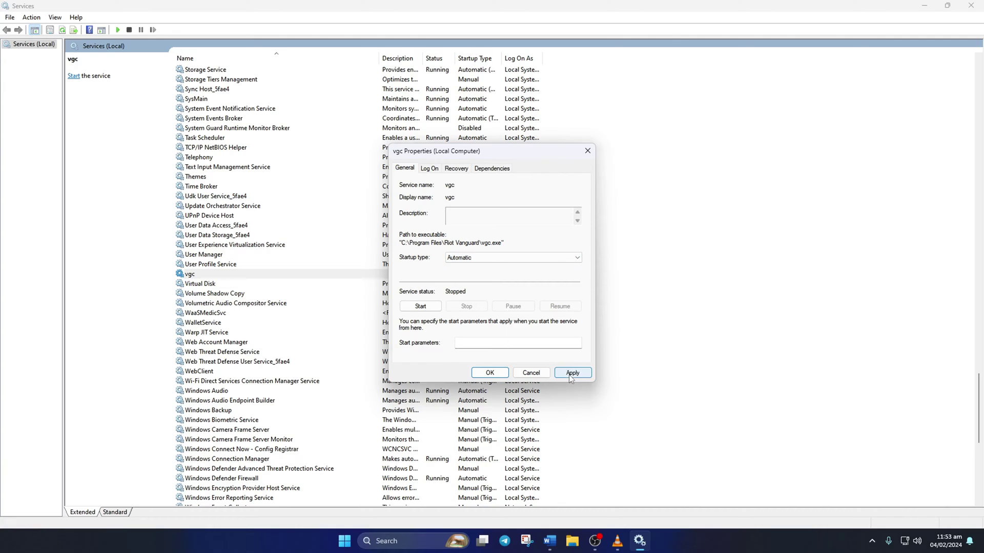
{"action": "left_click", "coordinate": [489, 372]}
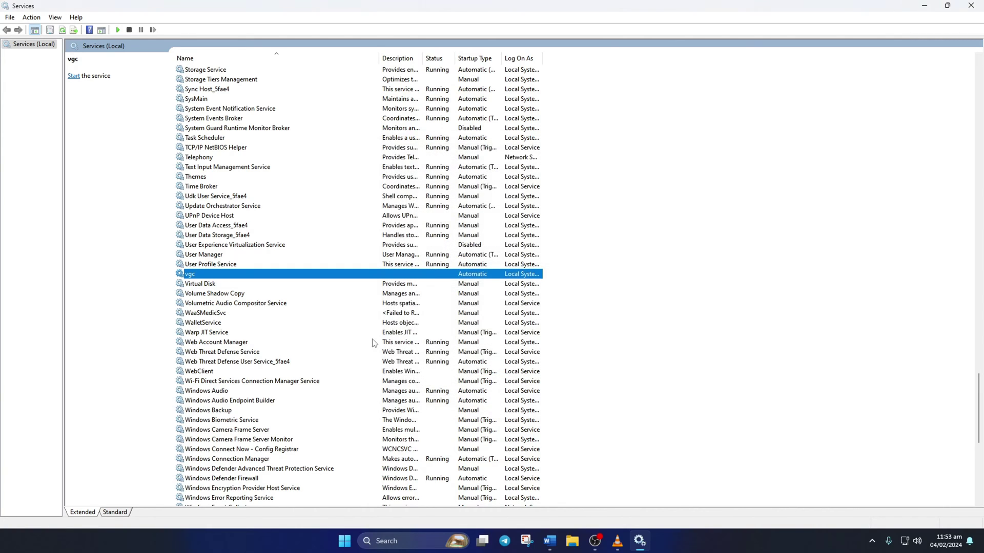
{"action": "right_click", "coordinate": [254, 271]}
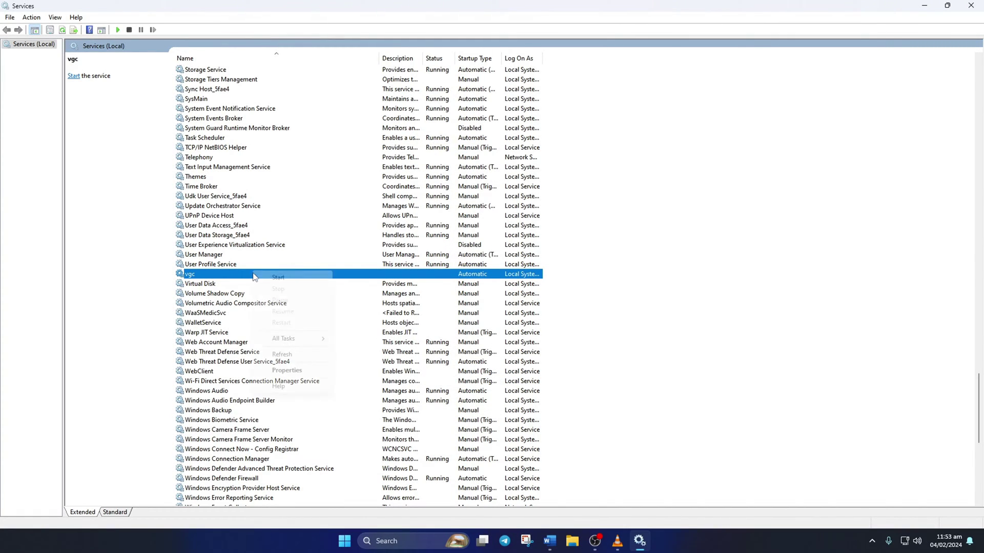
{"action": "left_click", "coordinate": [314, 279]}
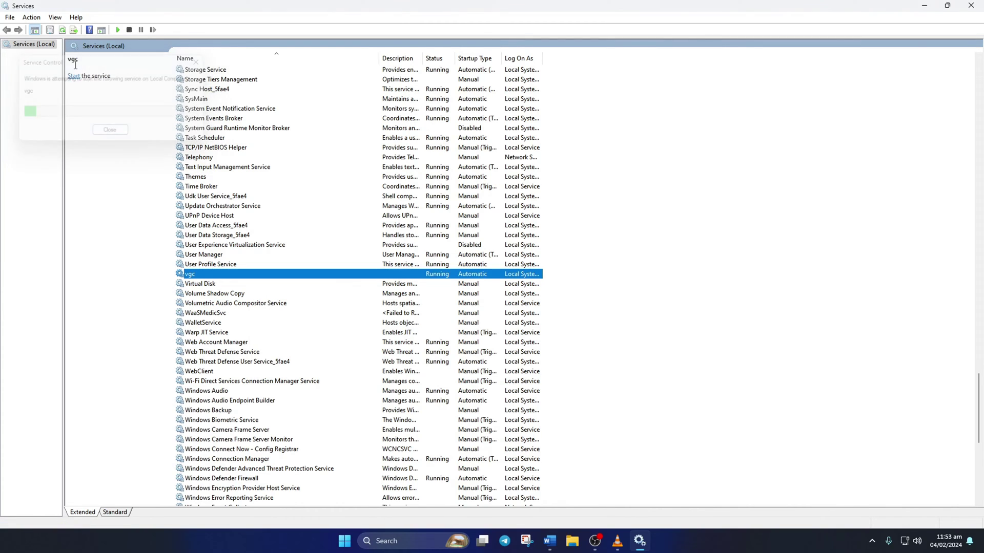
- Close Services, launch msconfig from the Run dialog, and show its Services tab
{"action": "left_click", "coordinate": [971, 5]}
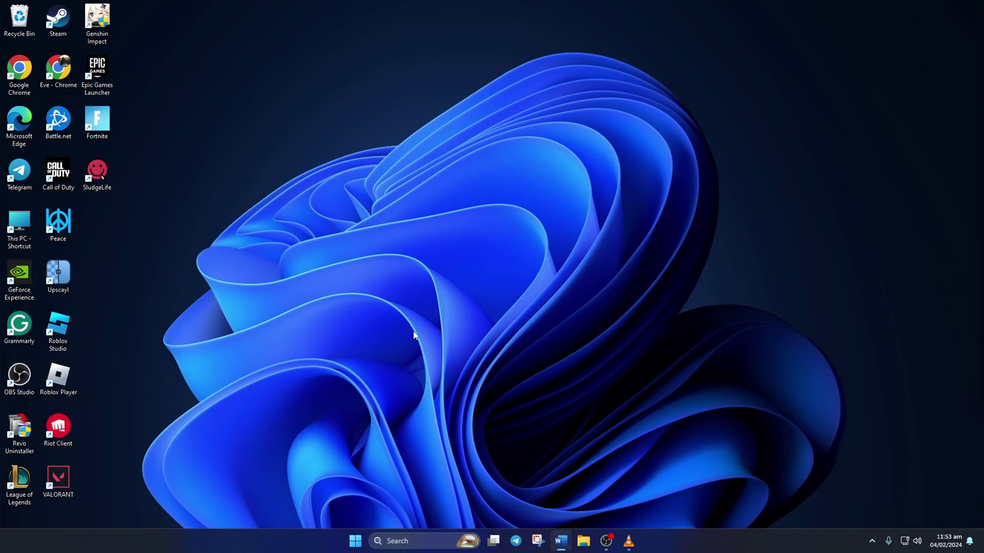
{"action": "key", "text": "super"}
{"action": "type", "text": "run"}
{"action": "left_click", "coordinate": [435, 223]}
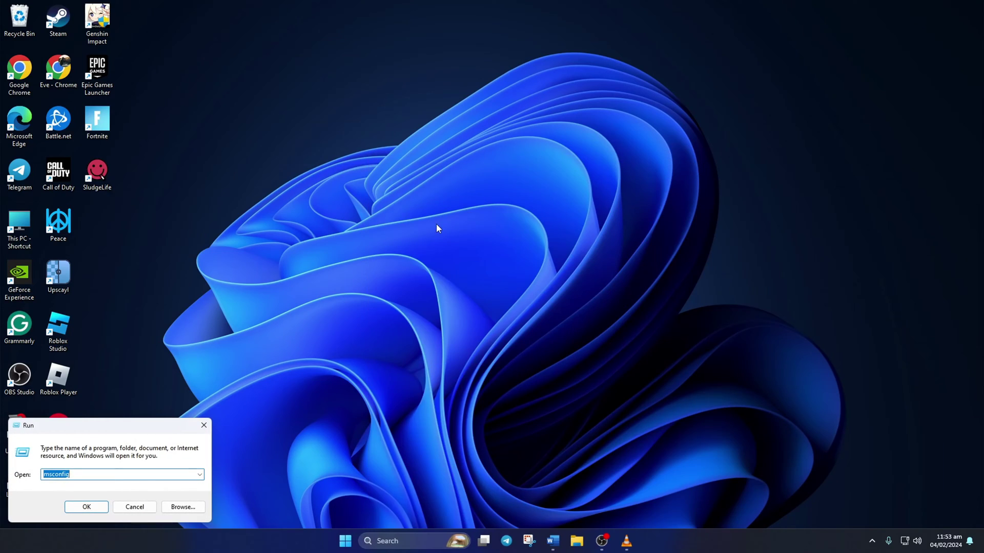
{"action": "type", "text": "msco"}
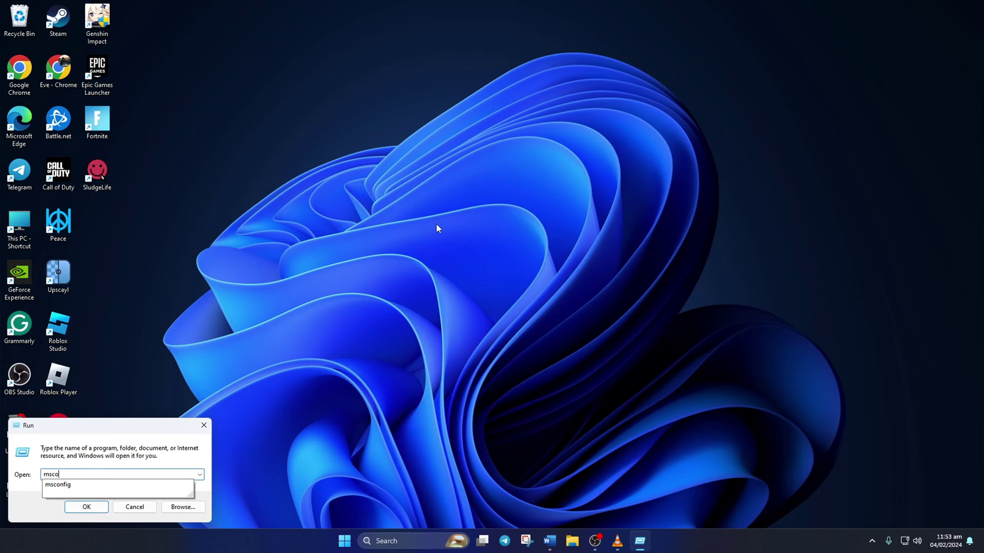
{"action": "type", "text": "nfig"}
{"action": "key", "text": "Return"}
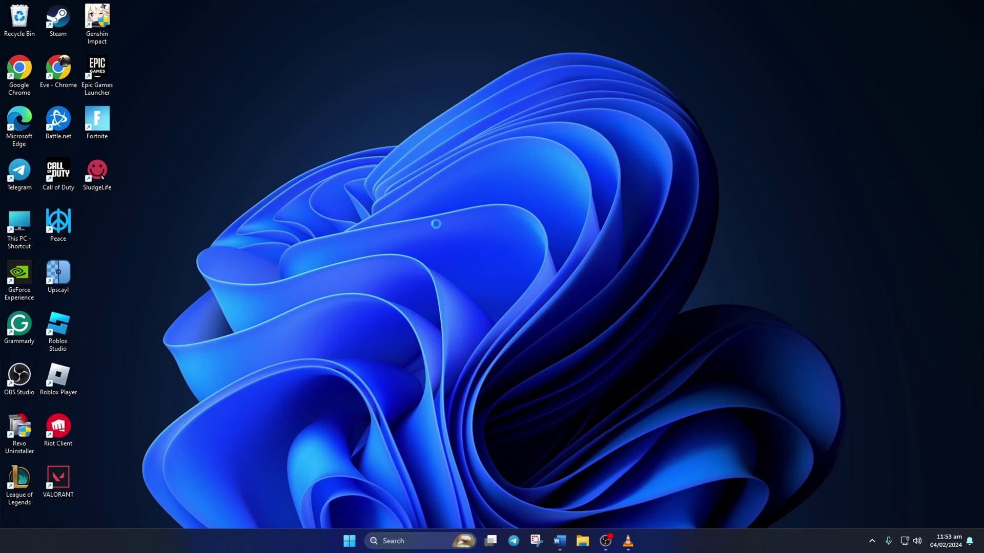
{"action": "left_click", "coordinate": [410, 190]}
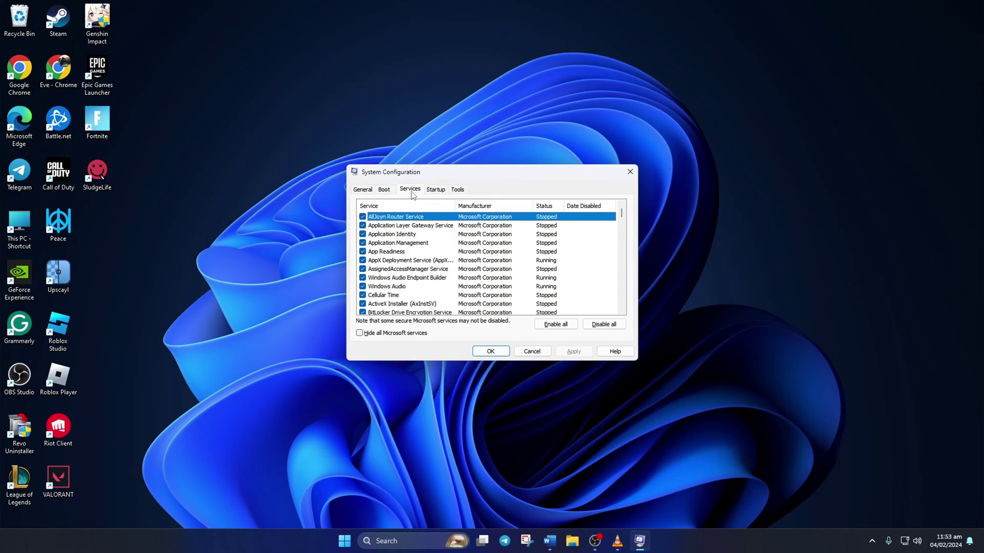
- Hide all Microsoft services, tick vgc, and apply the change
{"action": "left_click", "coordinate": [383, 333]}
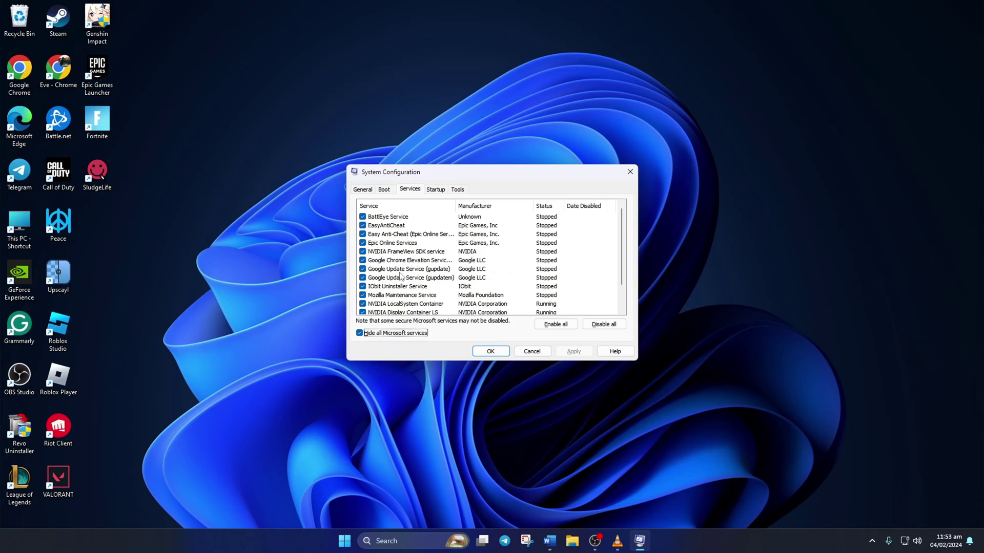
{"action": "scroll", "coordinate": [401, 277], "scroll_direction": "down", "scroll_amount": 1}
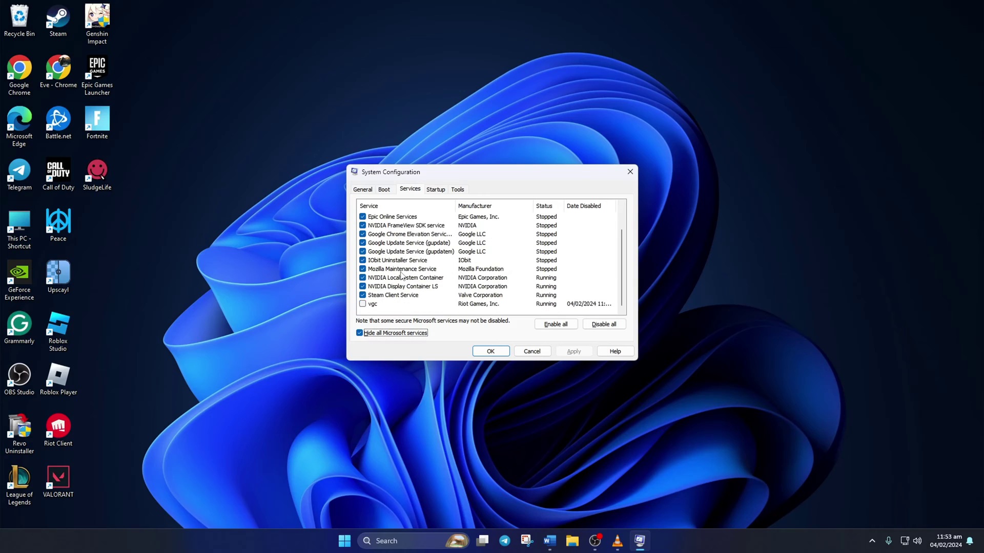
{"action": "left_click", "coordinate": [363, 305]}
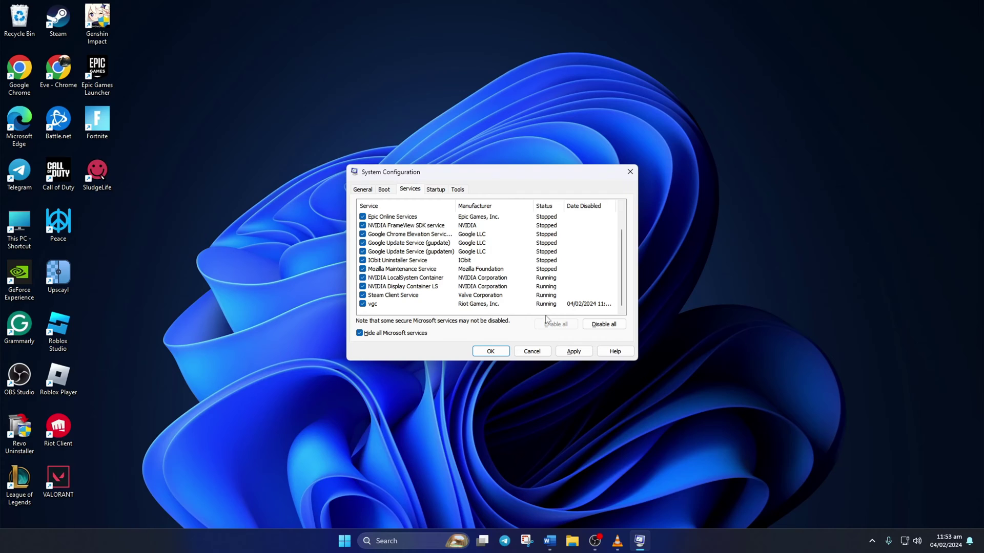
{"action": "left_click", "coordinate": [572, 353]}
- Close System Configuration with OK, dismiss the restart prompt, and restart the PC from Start
{"action": "left_click", "coordinate": [501, 353]}
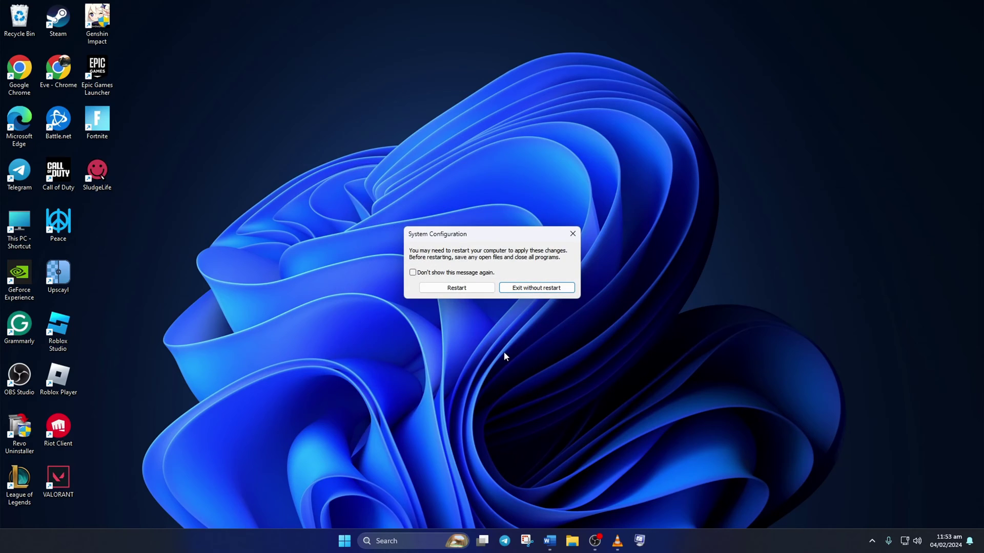
{"action": "left_click", "coordinate": [573, 234]}
{"action": "key", "text": "super"}
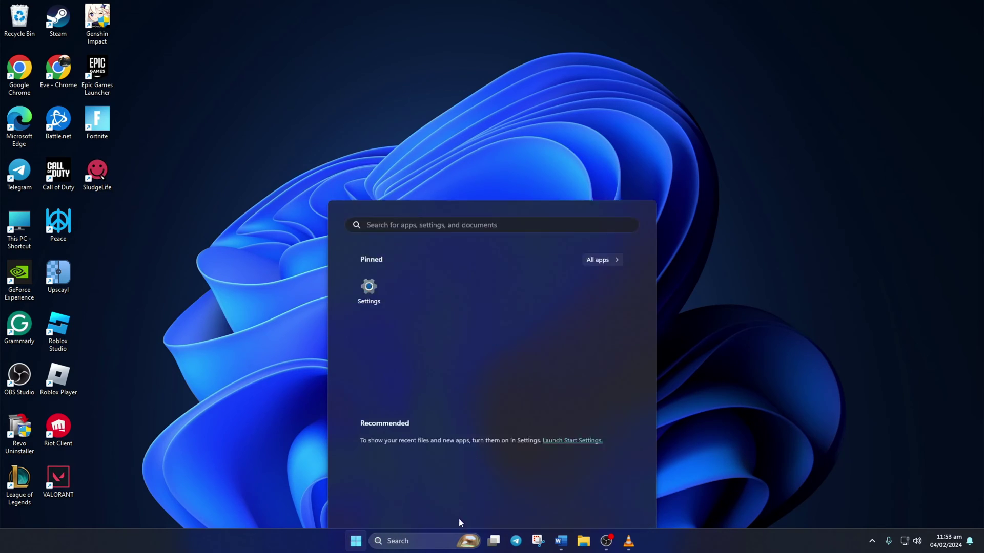
{"action": "left_click", "coordinate": [619, 506]}
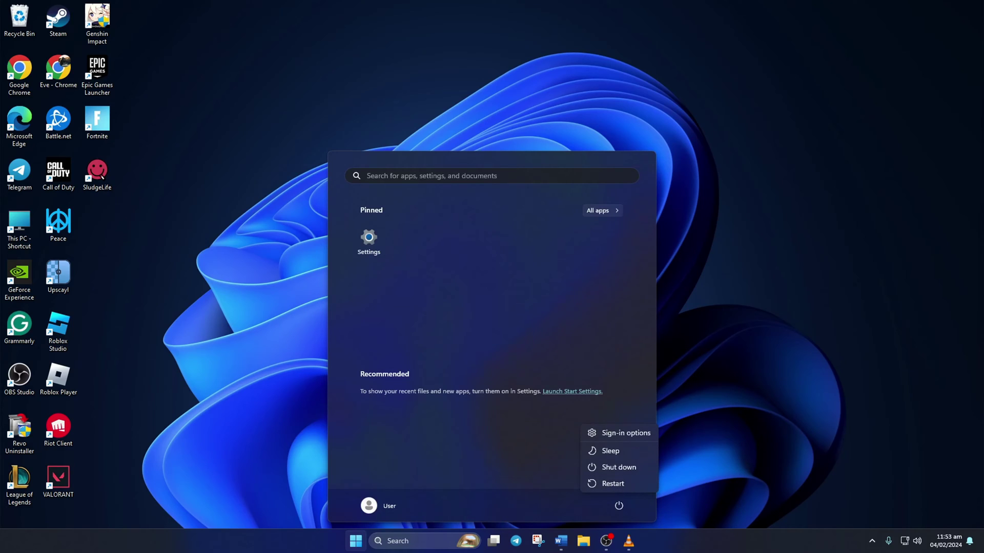
{"action": "left_click", "coordinate": [682, 348]}
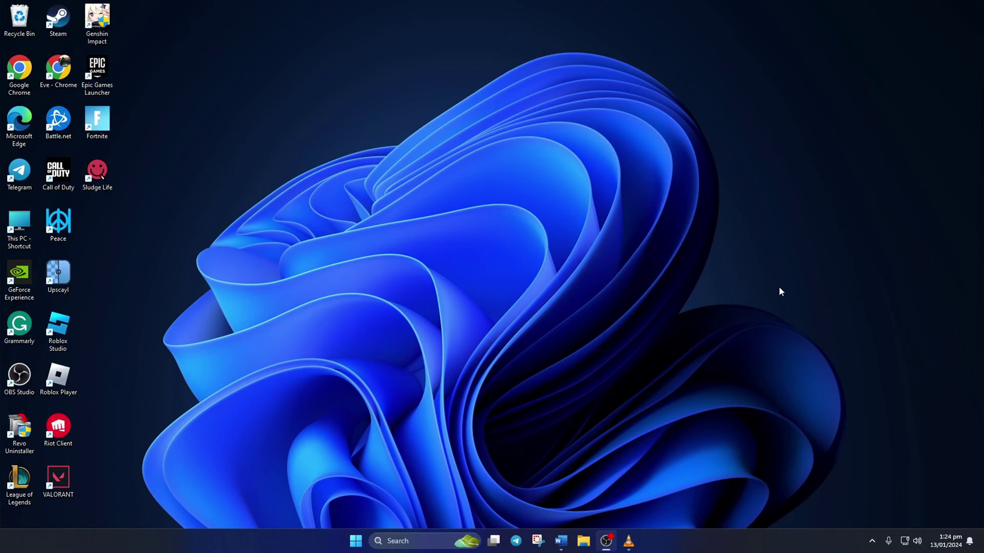
- Exit Riot Vanguard from its hidden tray icon and confirm turning it off
{"action": "left_click", "coordinate": [873, 540]}
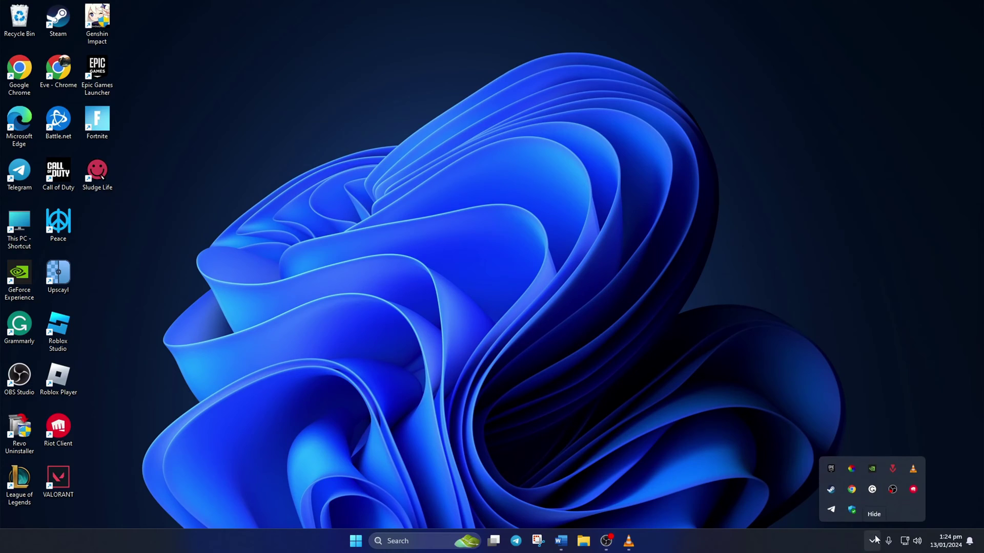
{"action": "right_click", "coordinate": [890, 470]}
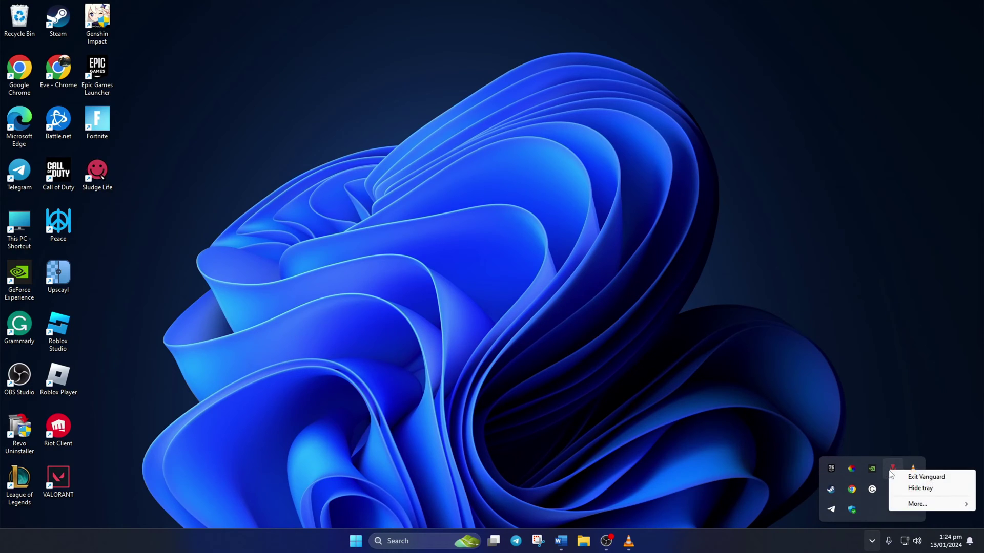
{"action": "left_click", "coordinate": [925, 476]}
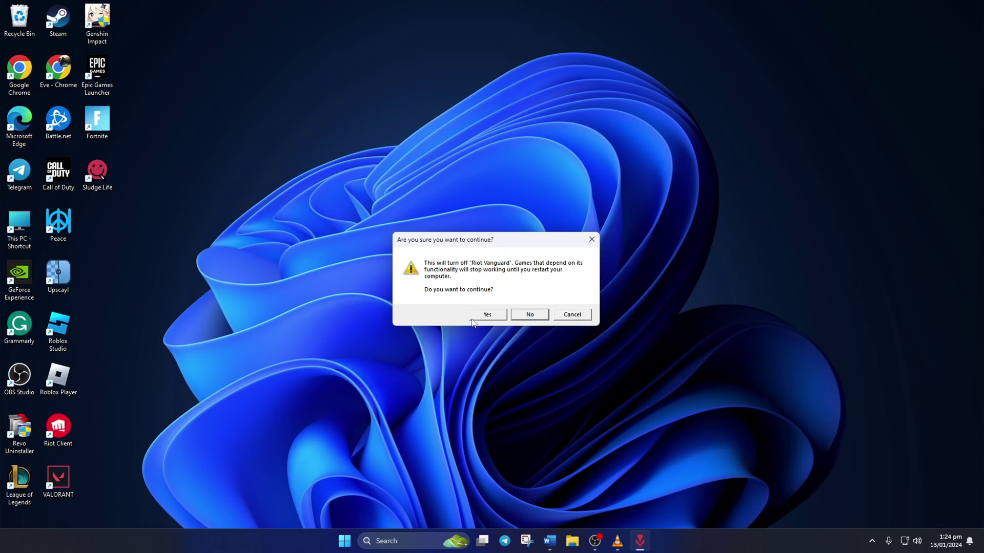
{"action": "left_click", "coordinate": [487, 315]}
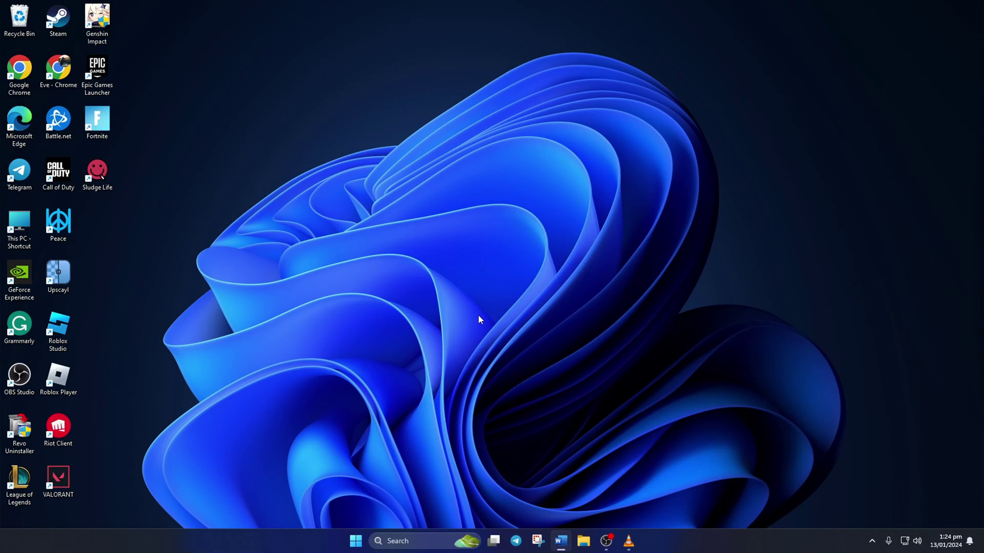
{"action": "left_click", "coordinate": [872, 540]}
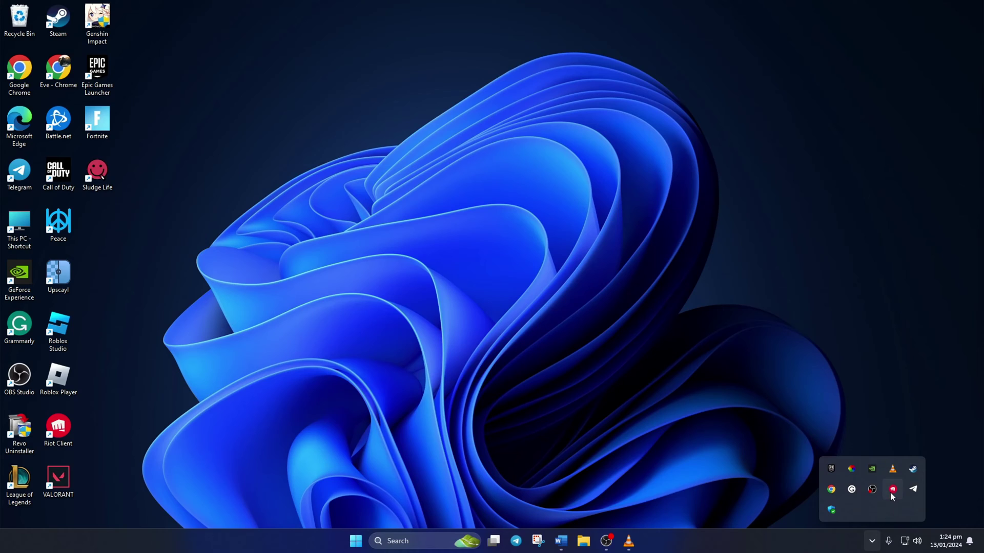
{"action": "left_click", "coordinate": [724, 504]}
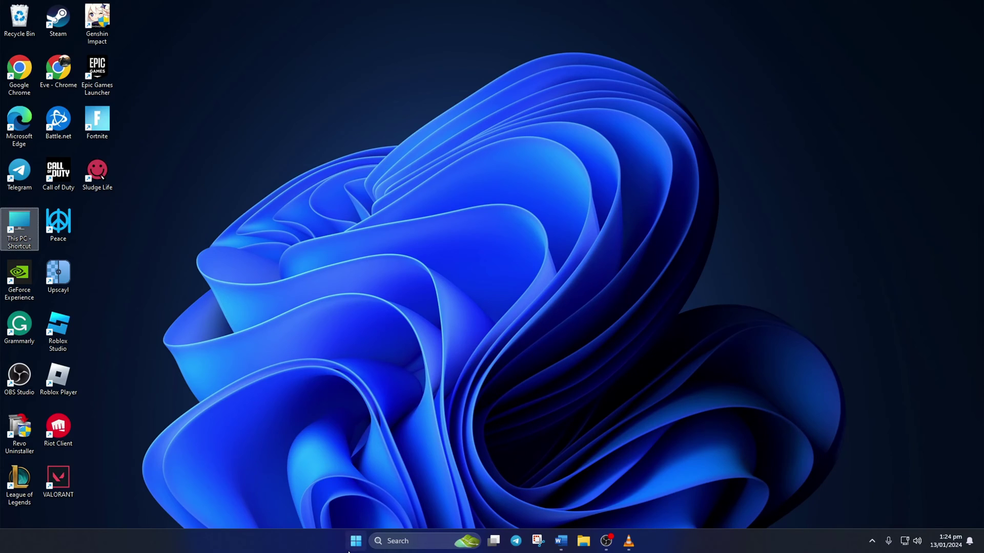
- Open Settings > Apps > Installed apps and locate VALORANT
{"action": "left_click", "coordinate": [349, 550]}
{"action": "left_click", "coordinate": [378, 240]}
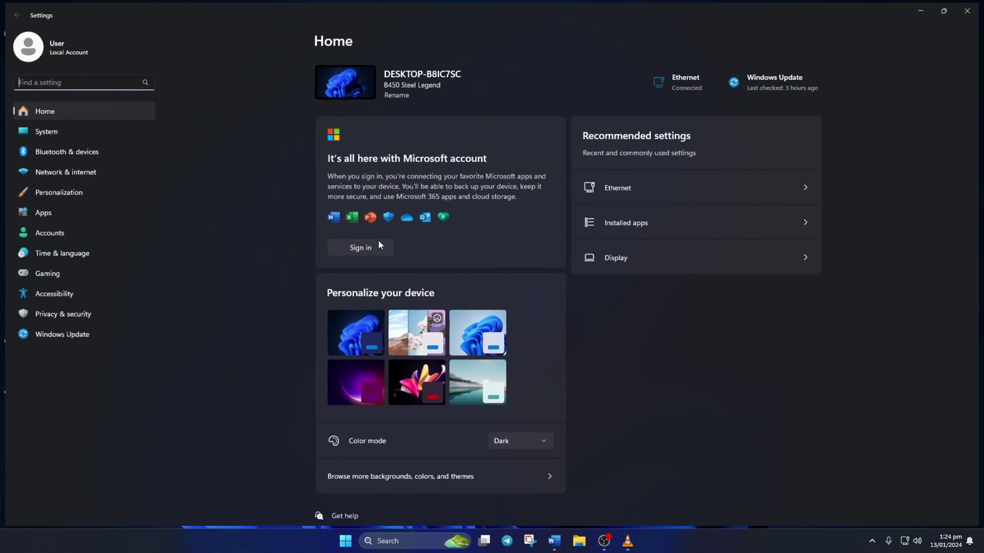
{"action": "left_click", "coordinate": [46, 214]}
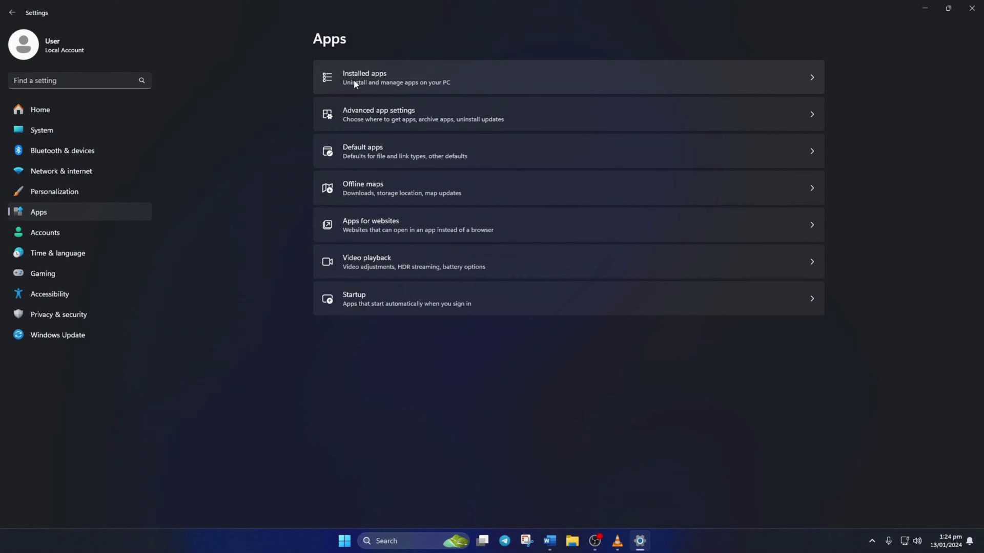
{"action": "left_click", "coordinate": [399, 83]}
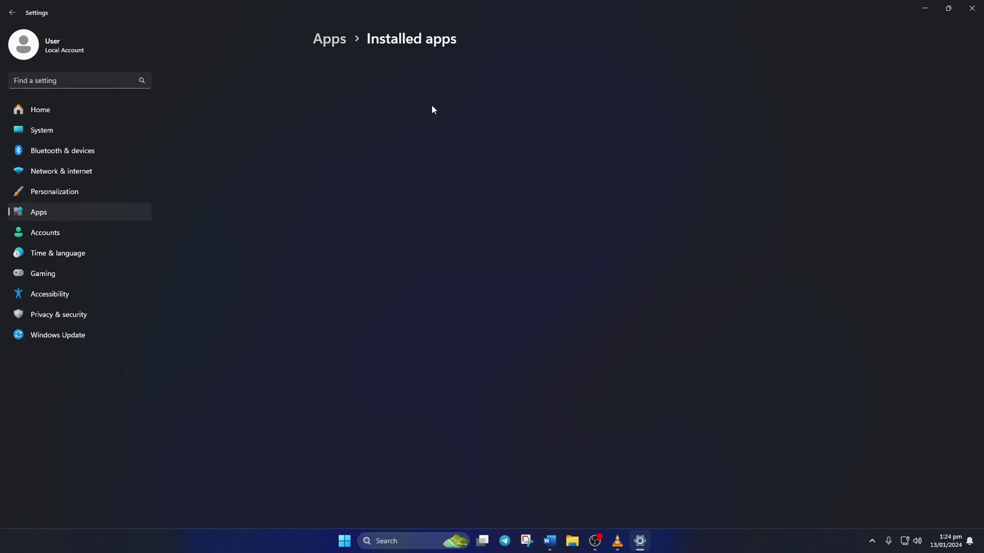
{"action": "scroll", "coordinate": [471, 143], "scroll_direction": "down", "scroll_amount": 5}
{"action": "scroll", "coordinate": [472, 143], "scroll_direction": "down", "scroll_amount": 20}
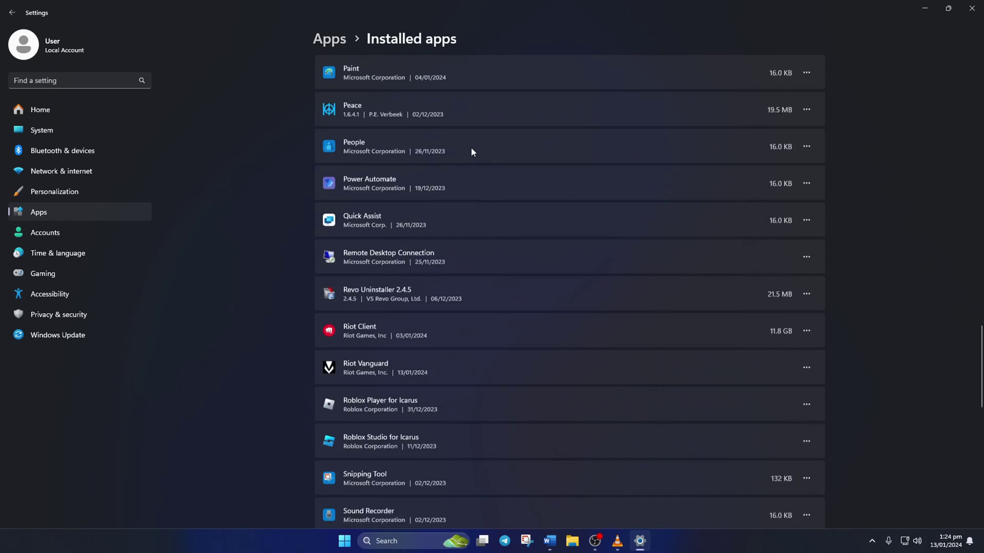
{"action": "scroll", "coordinate": [473, 154], "scroll_direction": "up", "scroll_amount": 1}
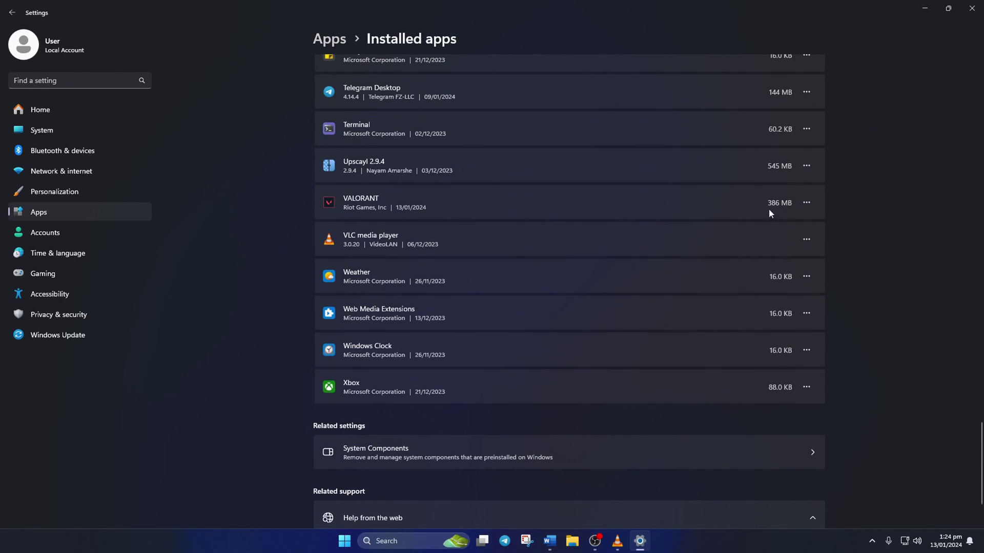
- Uninstall VALORANT, close the success message, and restart the PC
{"action": "left_click", "coordinate": [800, 204]}
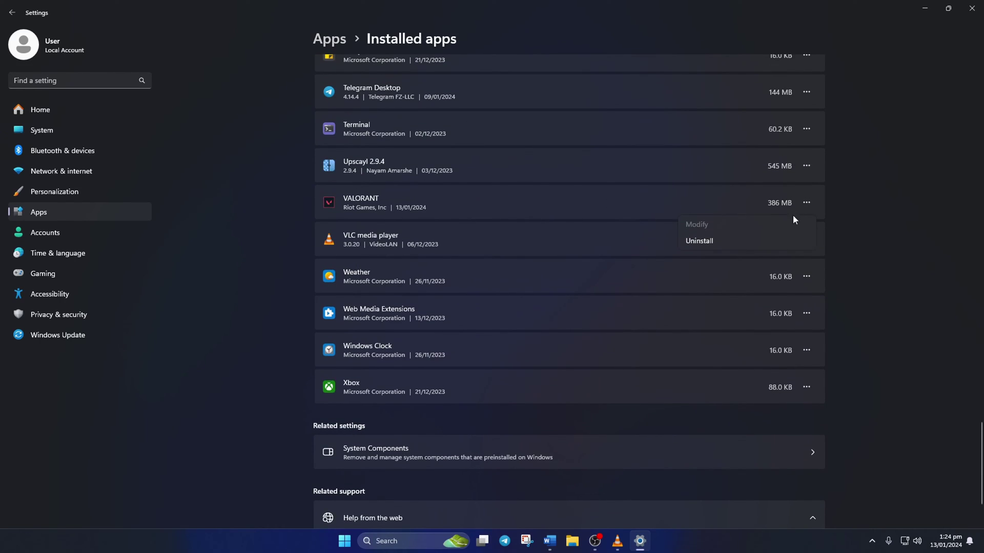
{"action": "left_click", "coordinate": [698, 243]}
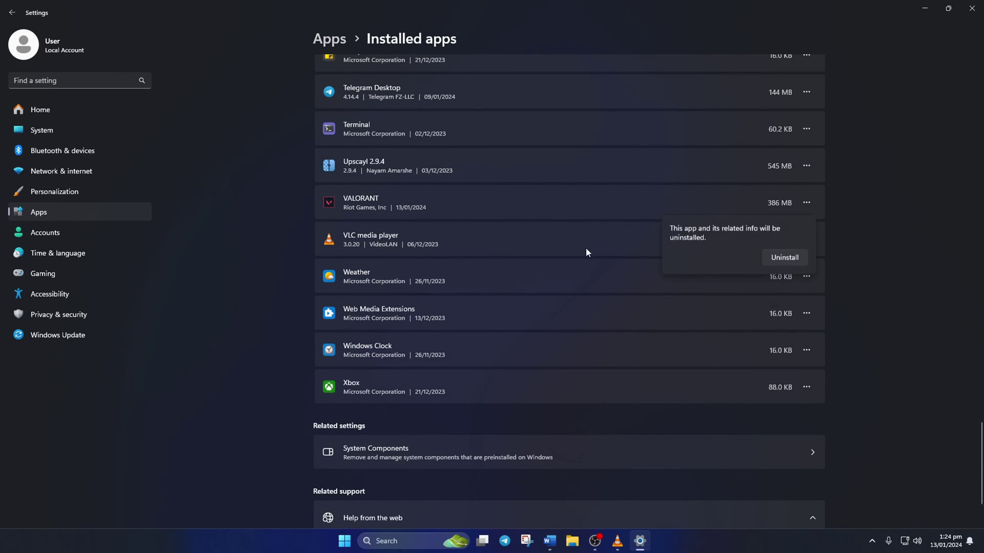
{"action": "left_click", "coordinate": [785, 258]}
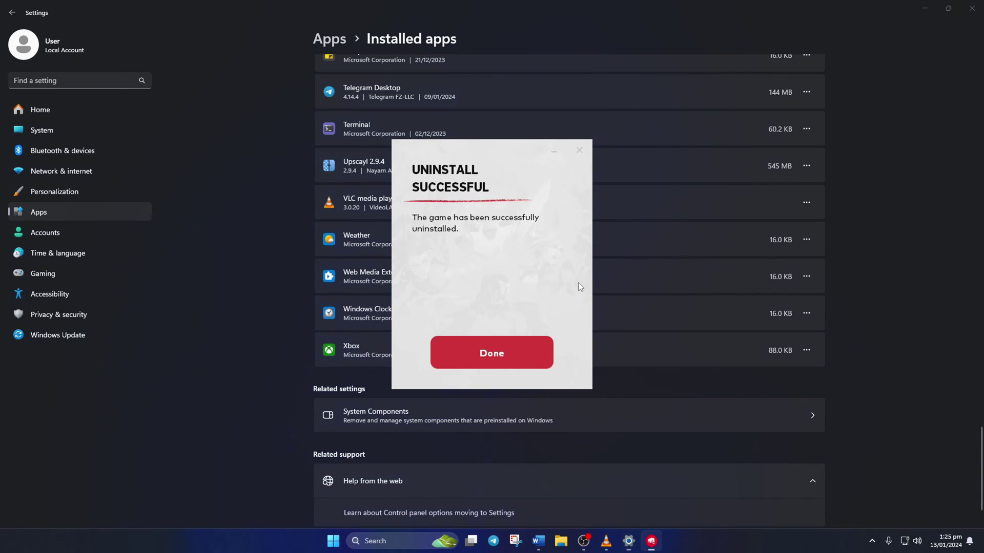
{"action": "left_click", "coordinate": [509, 351]}
{"action": "key", "text": "super"}
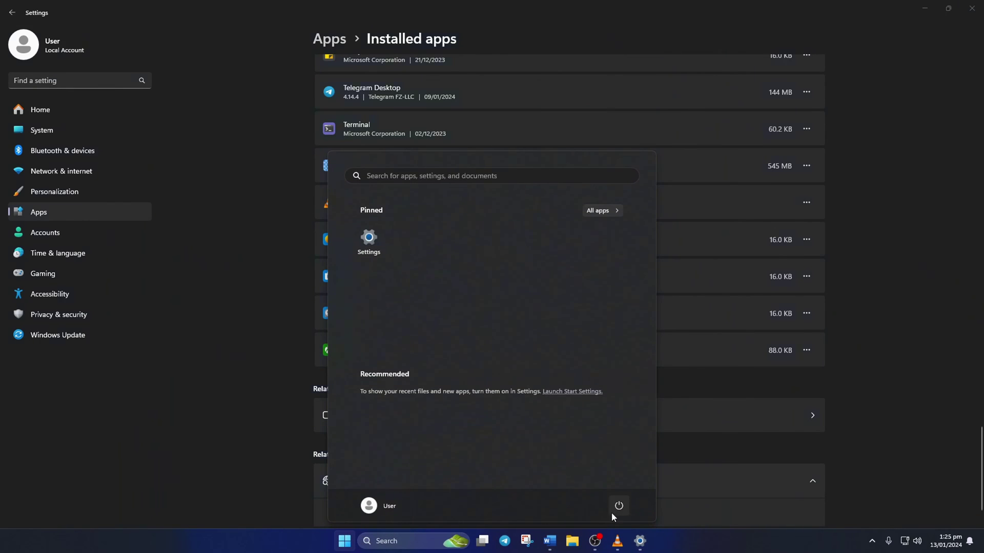
{"action": "left_click", "coordinate": [619, 508]}
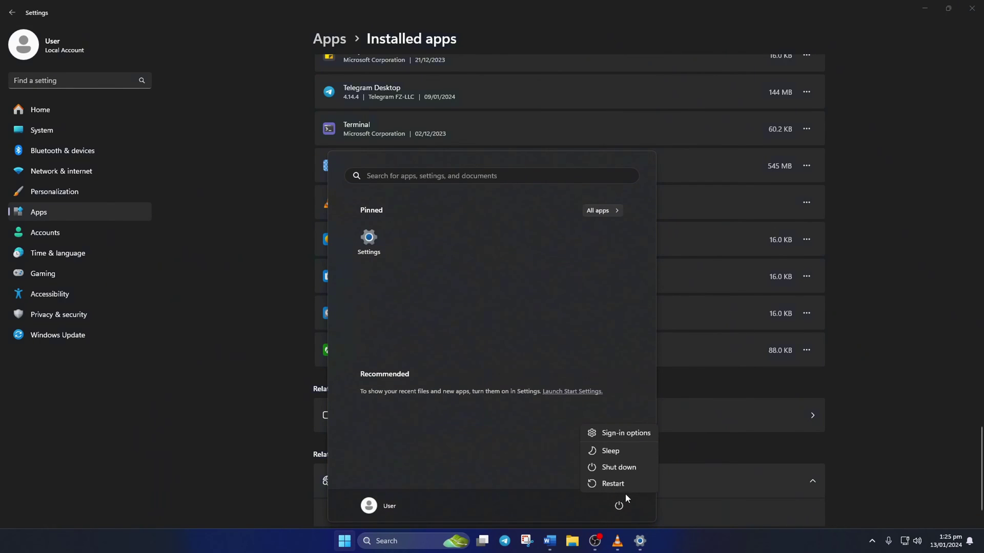
{"action": "left_click", "coordinate": [594, 481]}
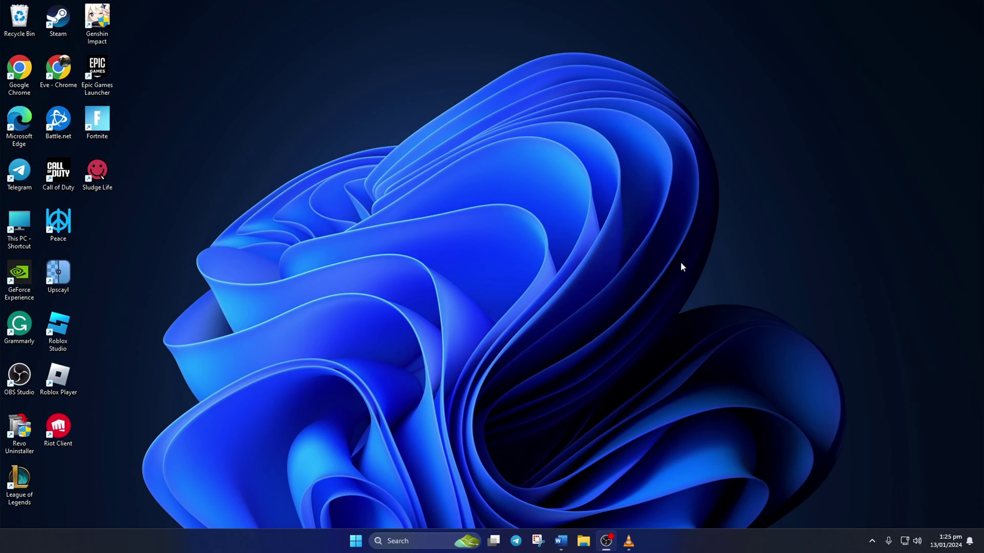
- Launch Riot Client and install VALORANT to the default C:\Riot Games\ path, approving UAC
{"action": "double_click", "coordinate": [66, 433]}
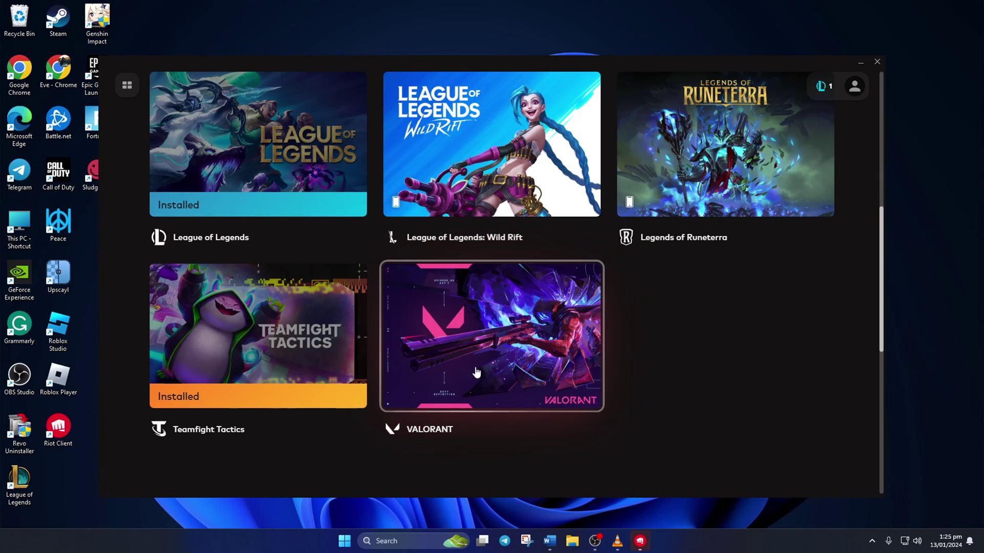
{"action": "left_click", "coordinate": [476, 373]}
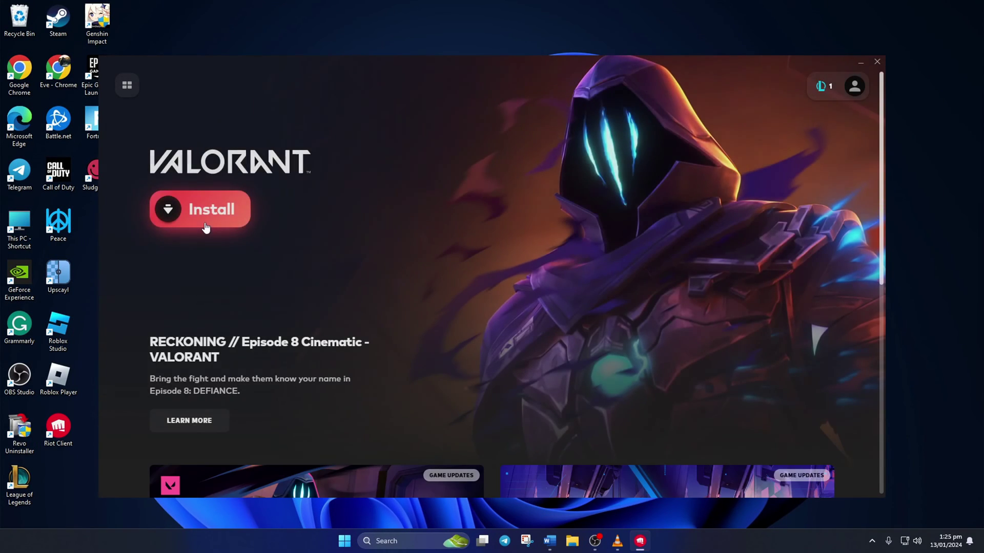
{"action": "left_click", "coordinate": [205, 225]}
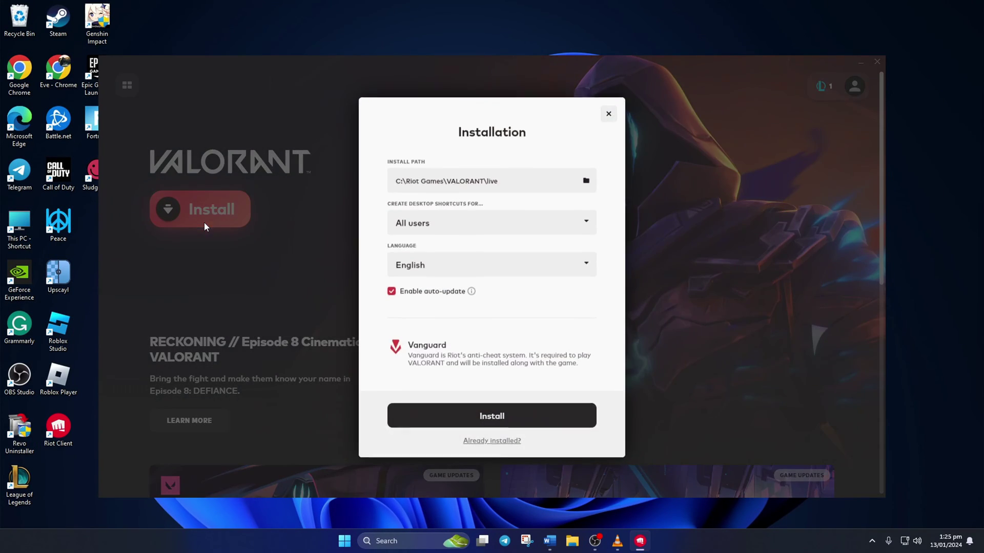
{"action": "left_click", "coordinate": [483, 416]}
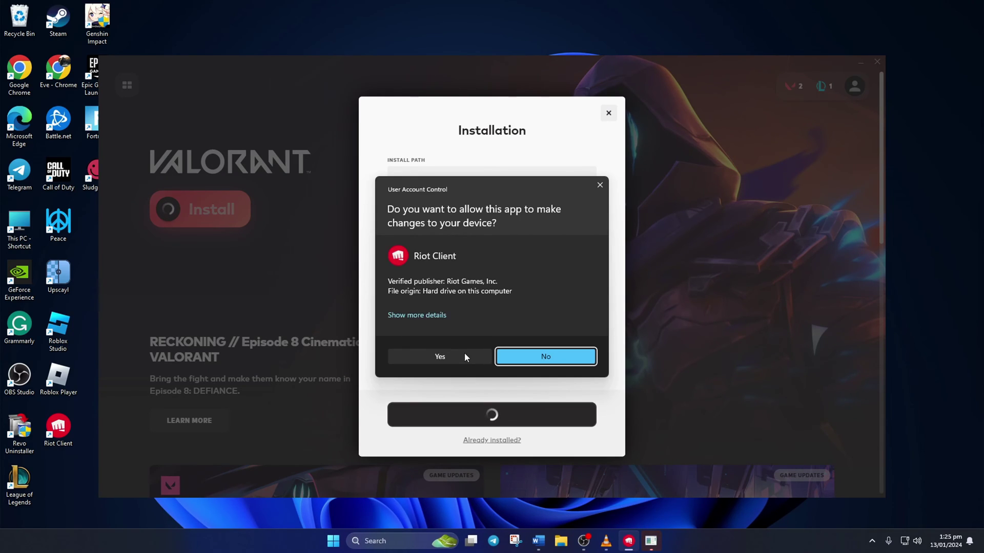
{"action": "left_click", "coordinate": [464, 352]}
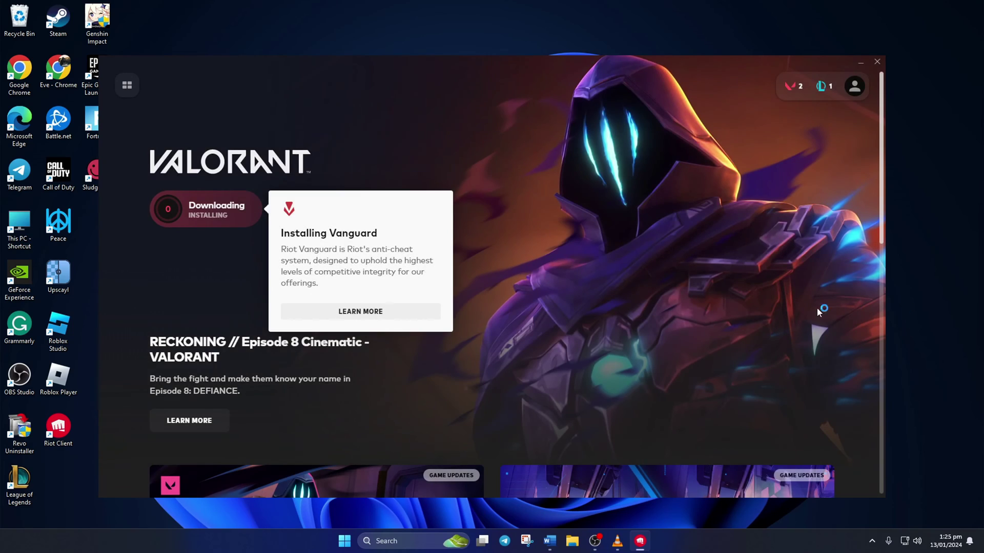